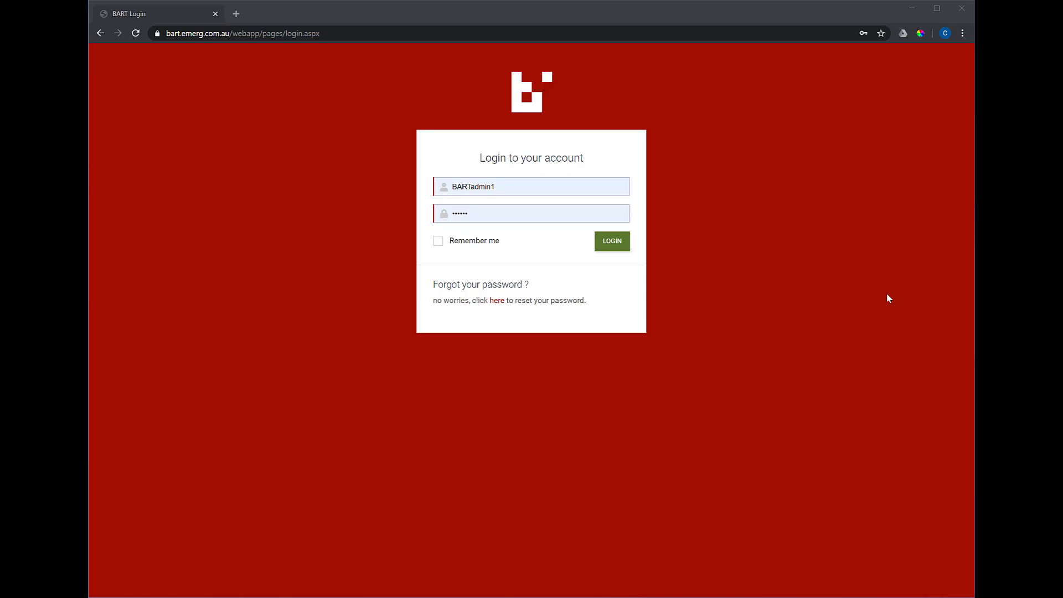
Step: Log in with the account credentials to reach the BART home dashboard
{"action": "left_click", "coordinate": [618, 247]}
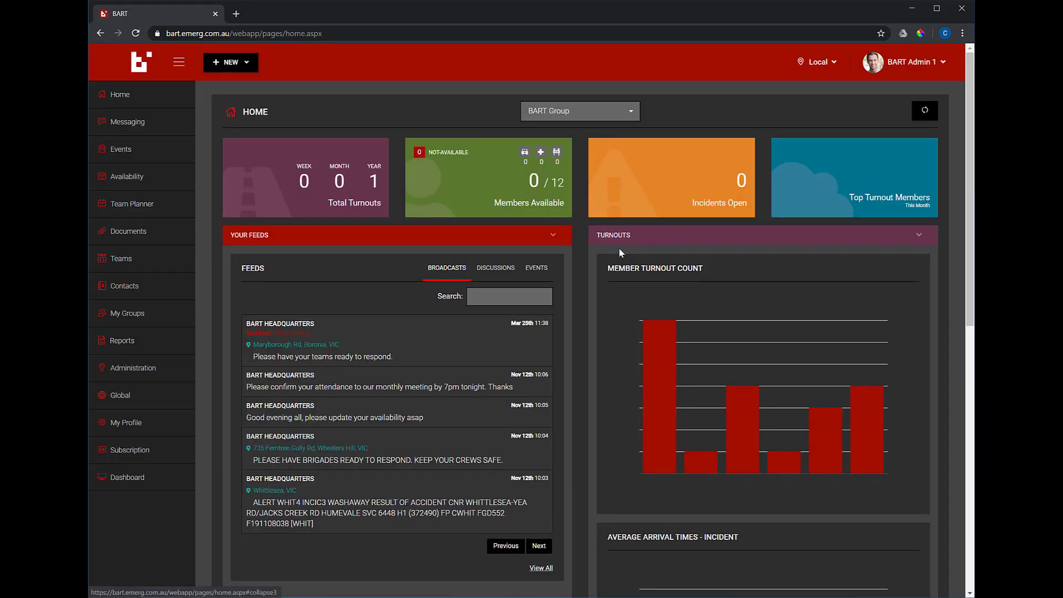
Step: Open the + NEW create menu
{"action": "left_click", "coordinate": [249, 66]}
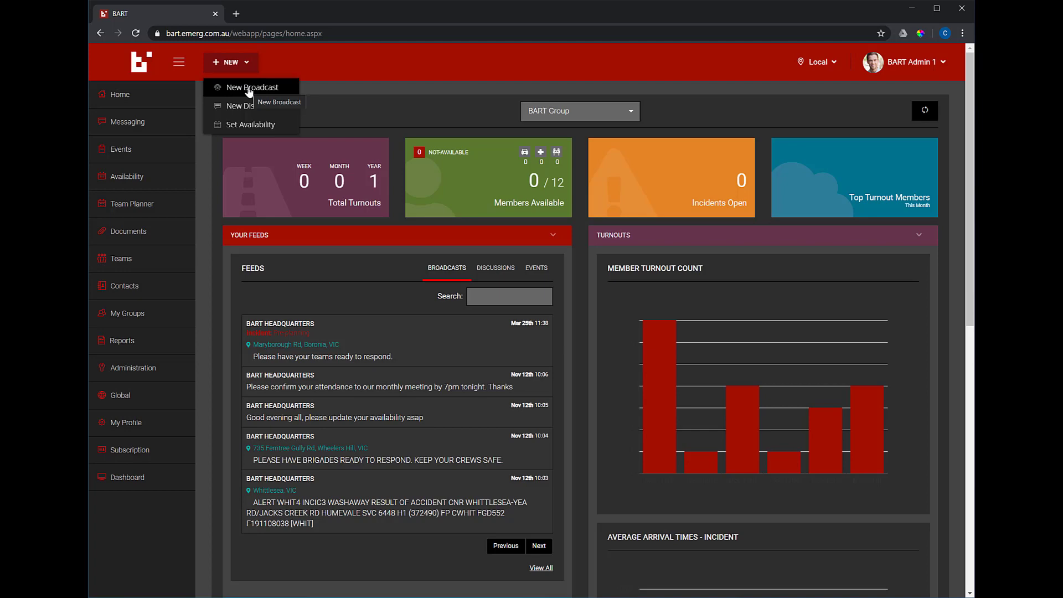
Step: Start a new broadcast addressed to BART Headquarters
{"action": "left_click", "coordinate": [248, 89]}
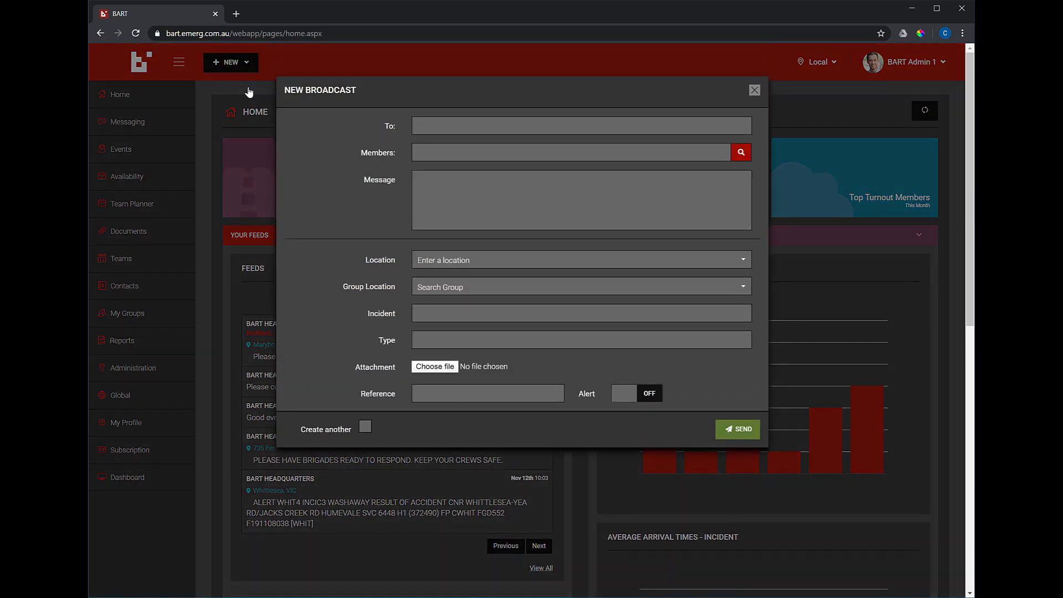
{"action": "left_click", "coordinate": [424, 123]}
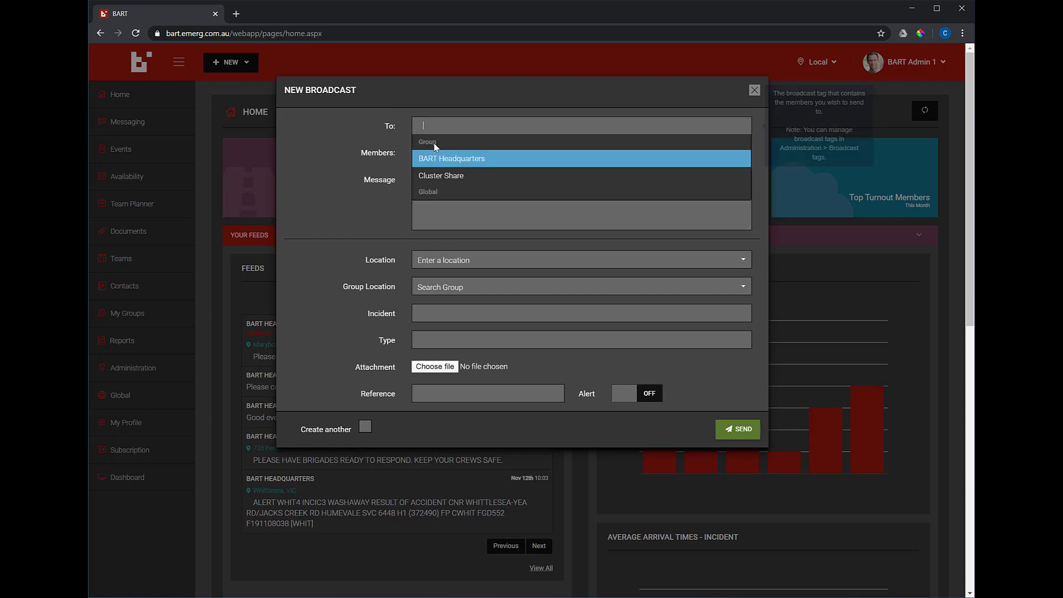
{"action": "left_click", "coordinate": [438, 159]}
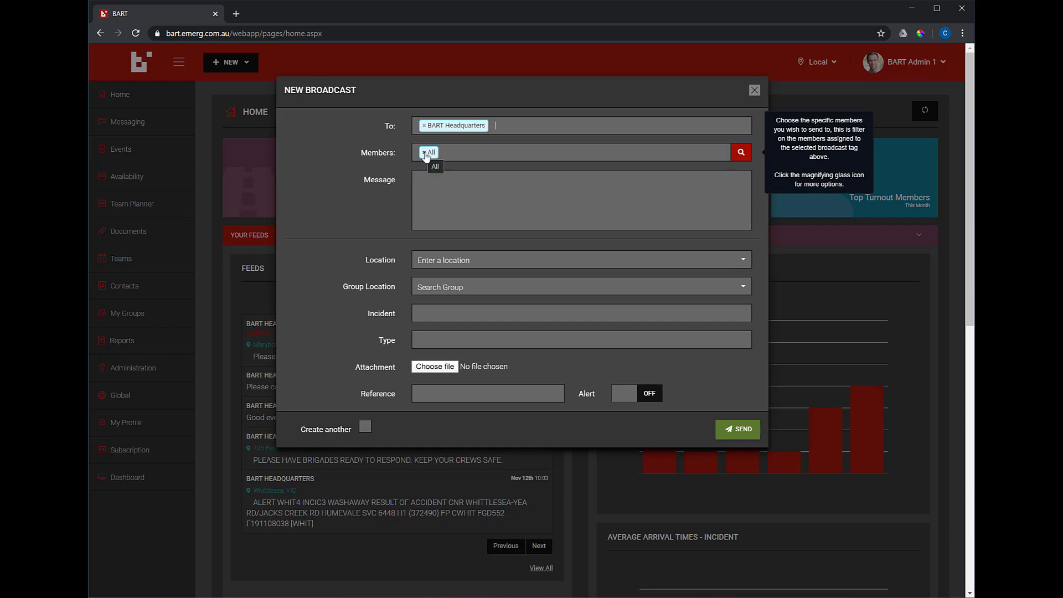
Step: Replace the All members tag with BART Admin 1 and BART User 7
{"action": "left_click", "coordinate": [425, 153]}
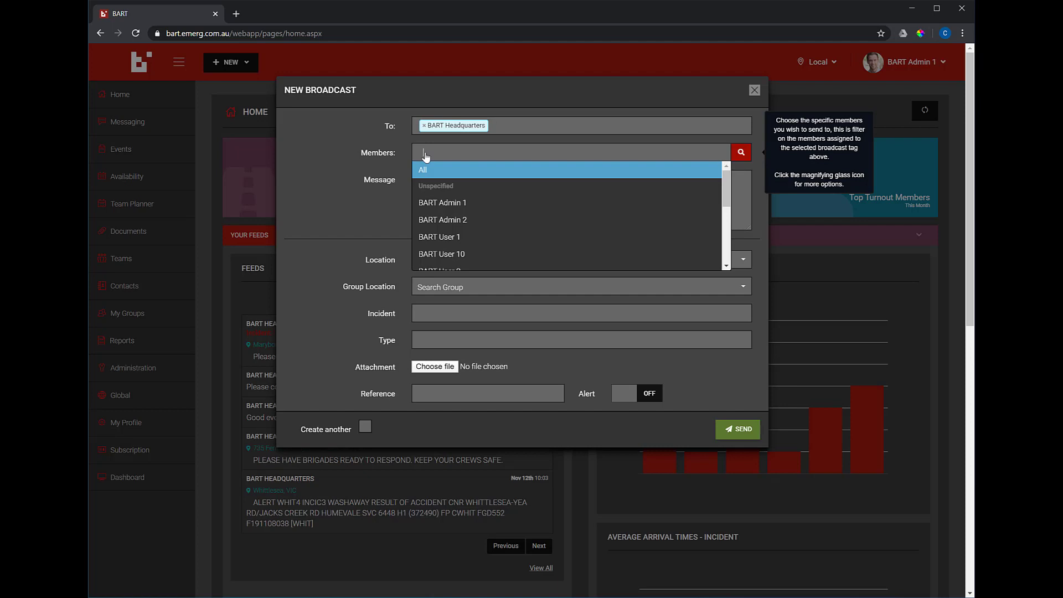
{"action": "left_click", "coordinate": [447, 204]}
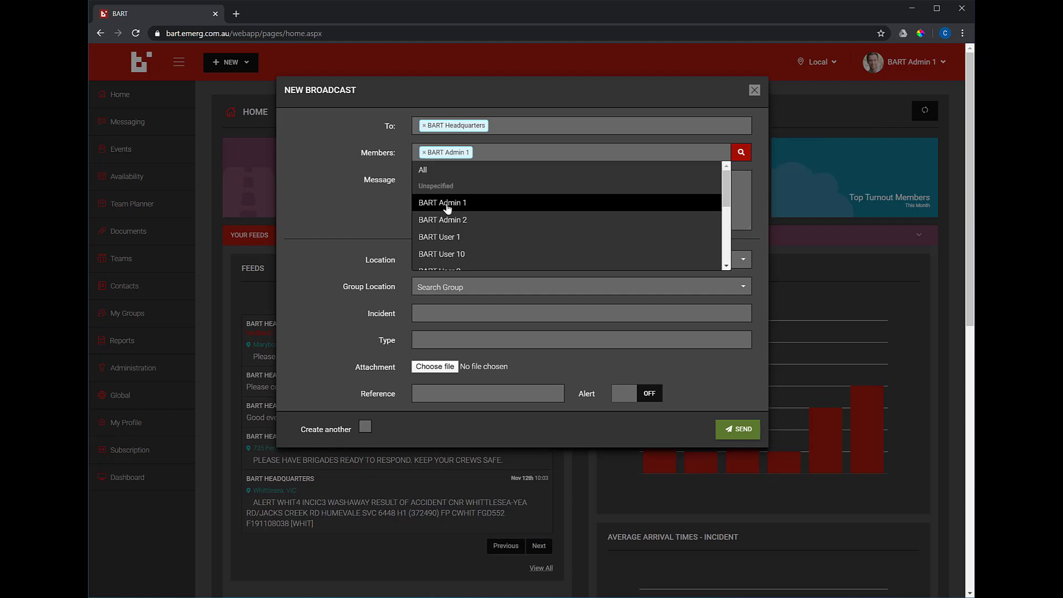
{"action": "scroll", "coordinate": [461, 252], "scroll_direction": "down", "scroll_amount": 1}
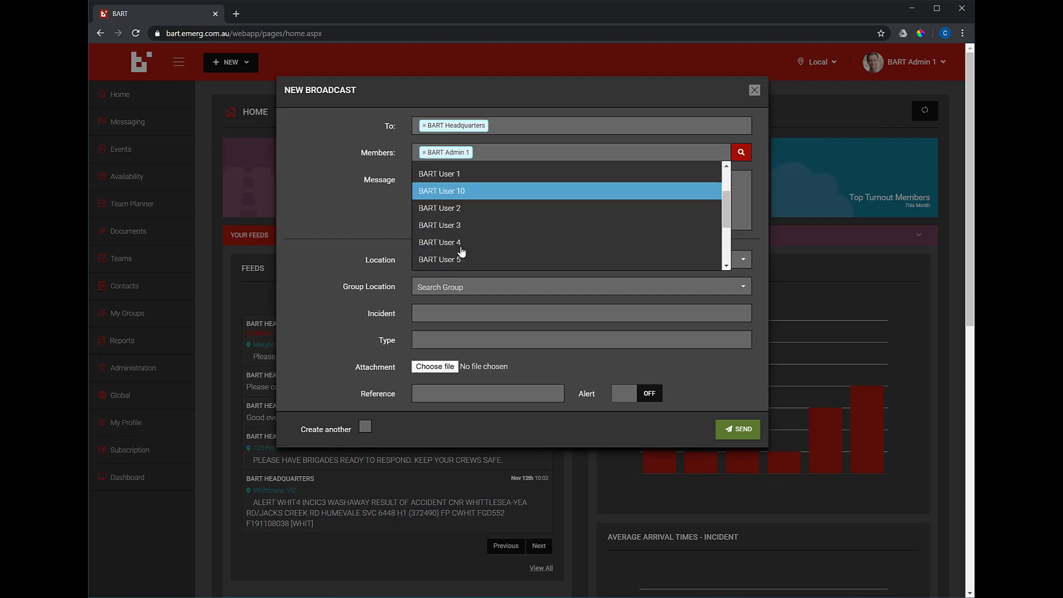
{"action": "scroll", "coordinate": [460, 252], "scroll_direction": "down", "scroll_amount": 1}
{"action": "left_click", "coordinate": [455, 248]}
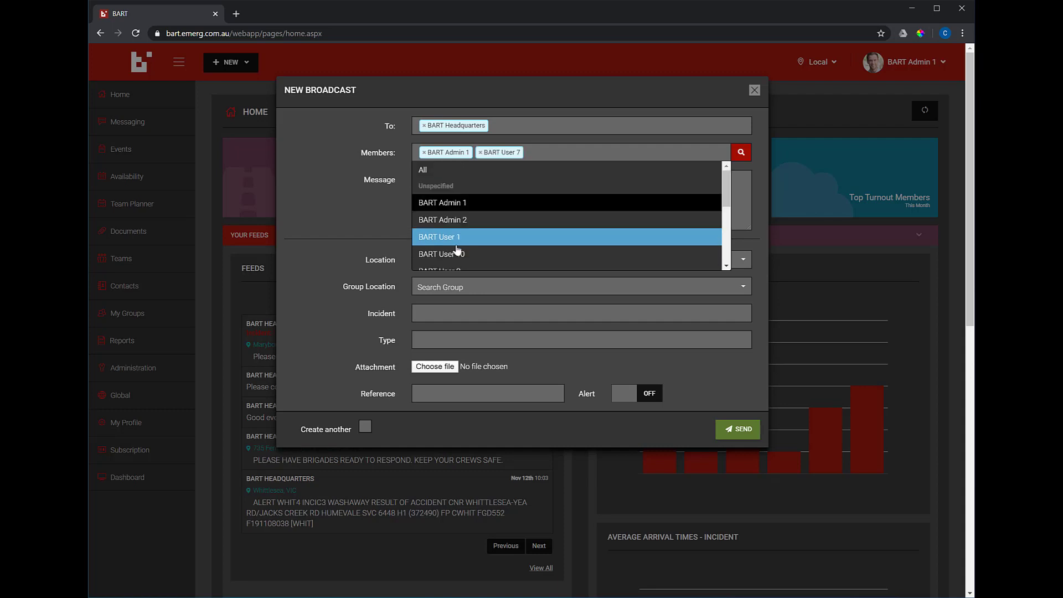
{"action": "left_click", "coordinate": [759, 165]}
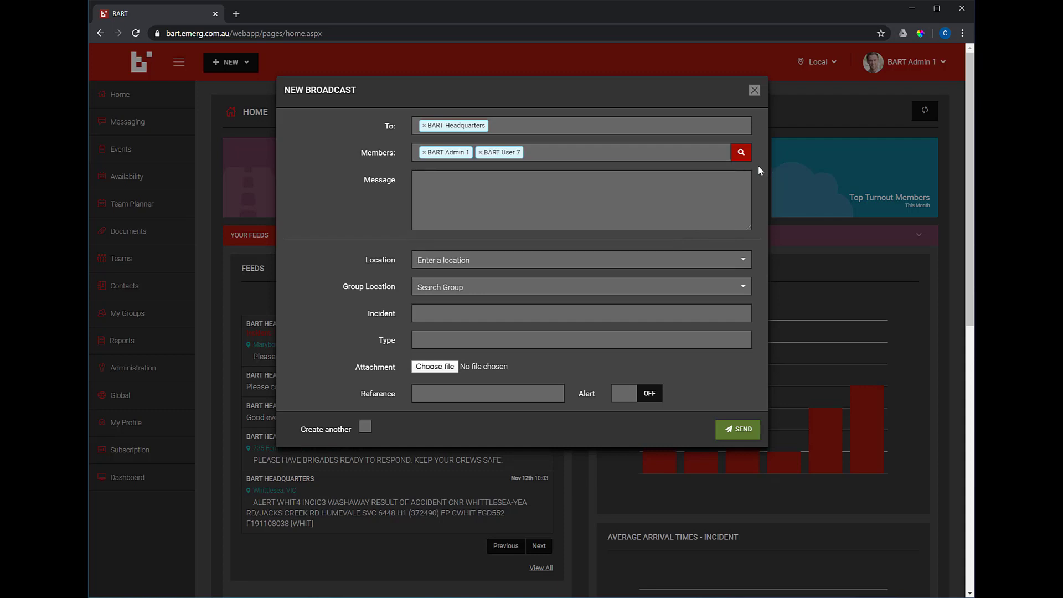
{"action": "left_click", "coordinate": [564, 187]}
{"action": "type", "text": "Please r"}
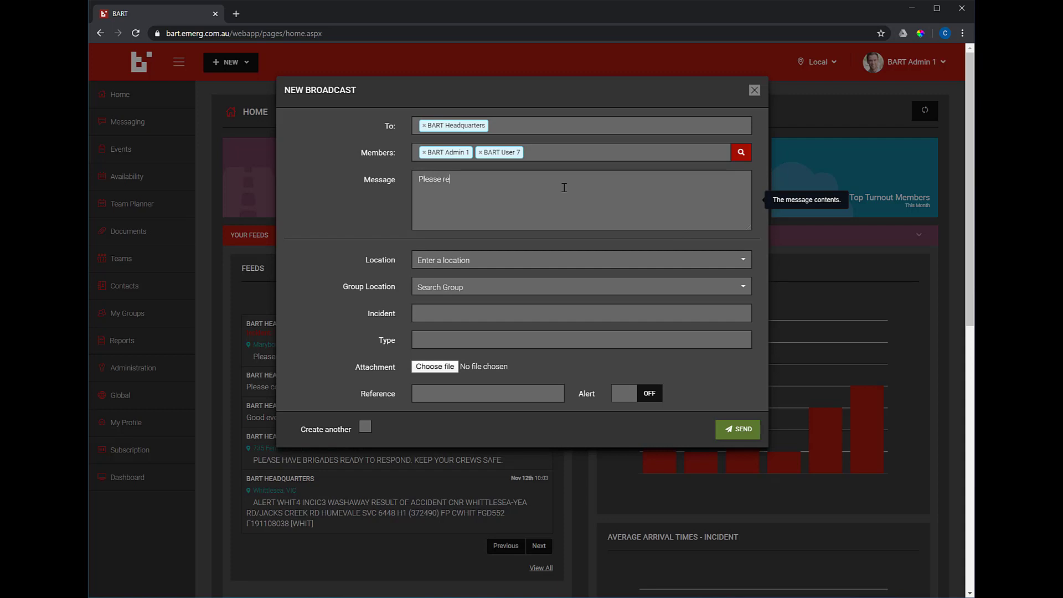
{"action": "type", "text": "espond."}
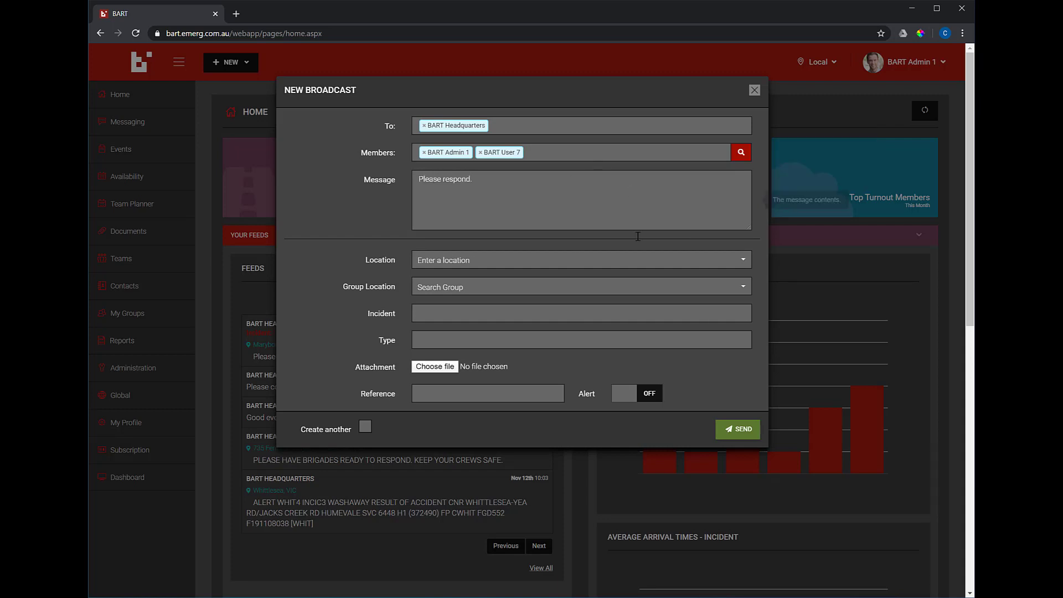
{"action": "left_click", "coordinate": [616, 263]}
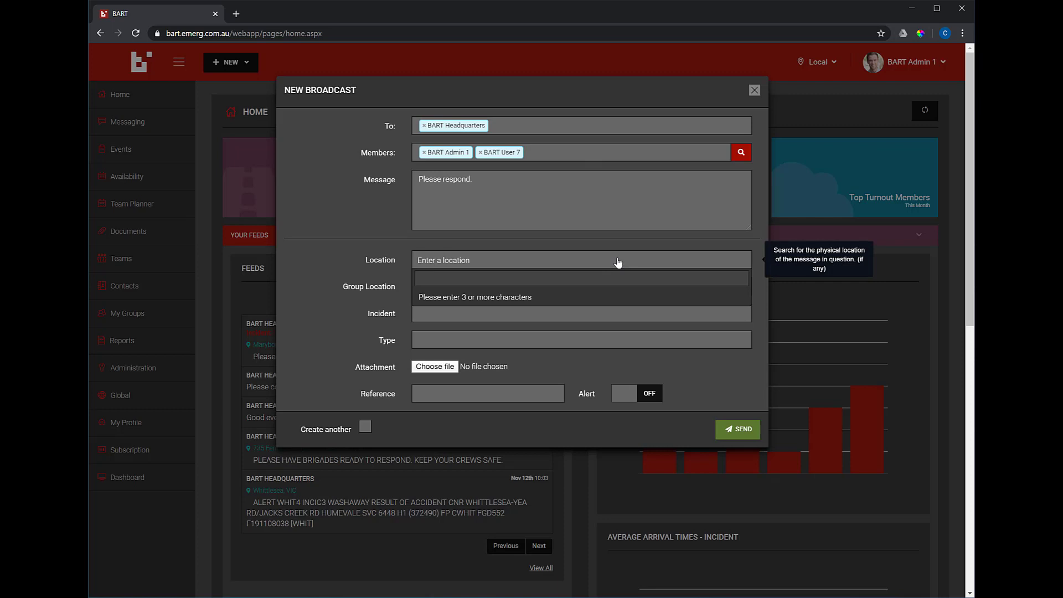
{"action": "type", "text": "98"}
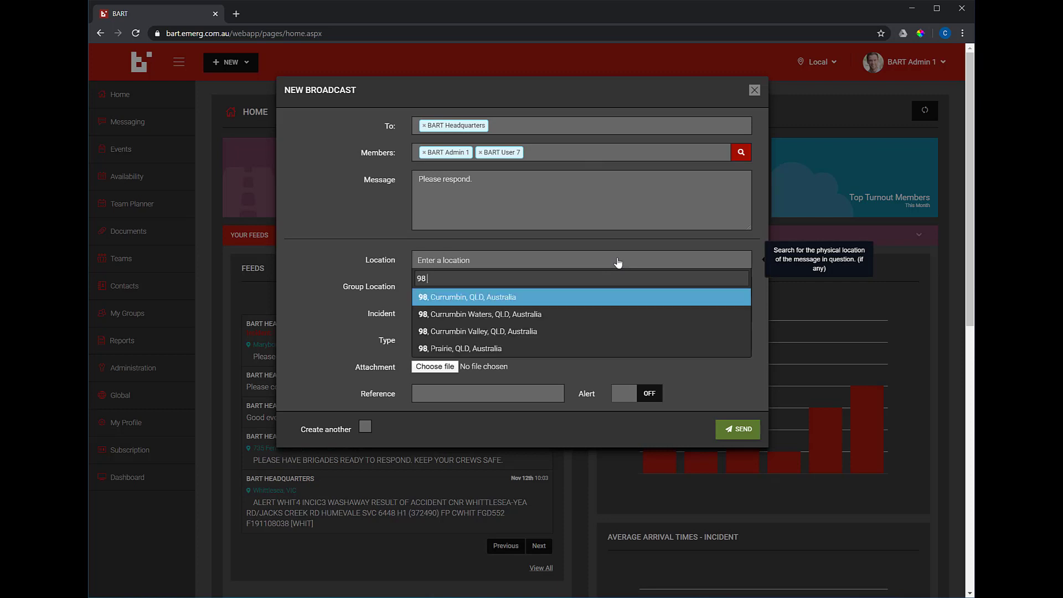
{"action": "type", "text": " Y"}
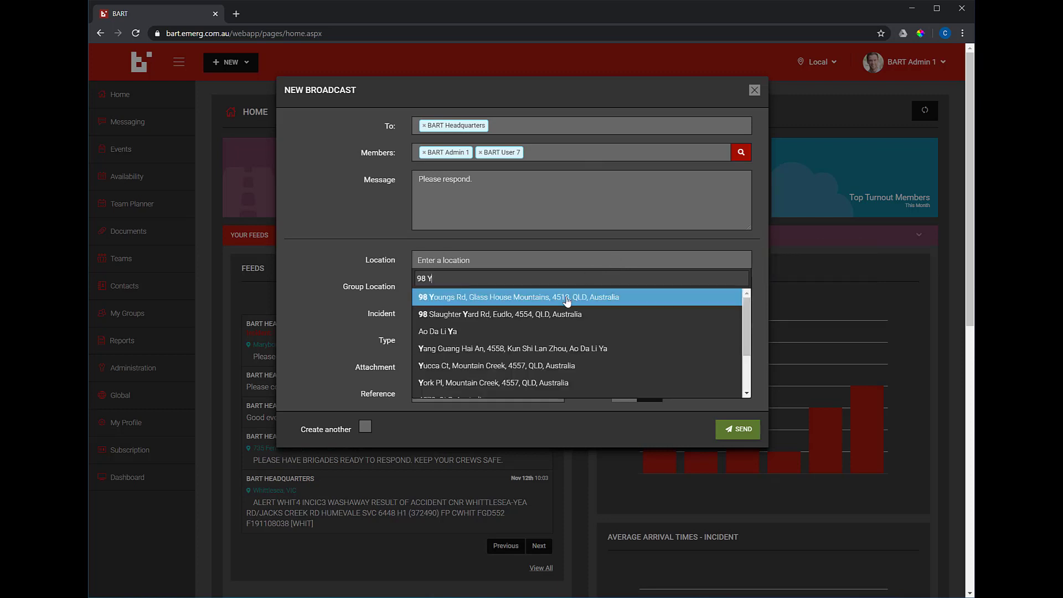
{"action": "left_click", "coordinate": [568, 300]}
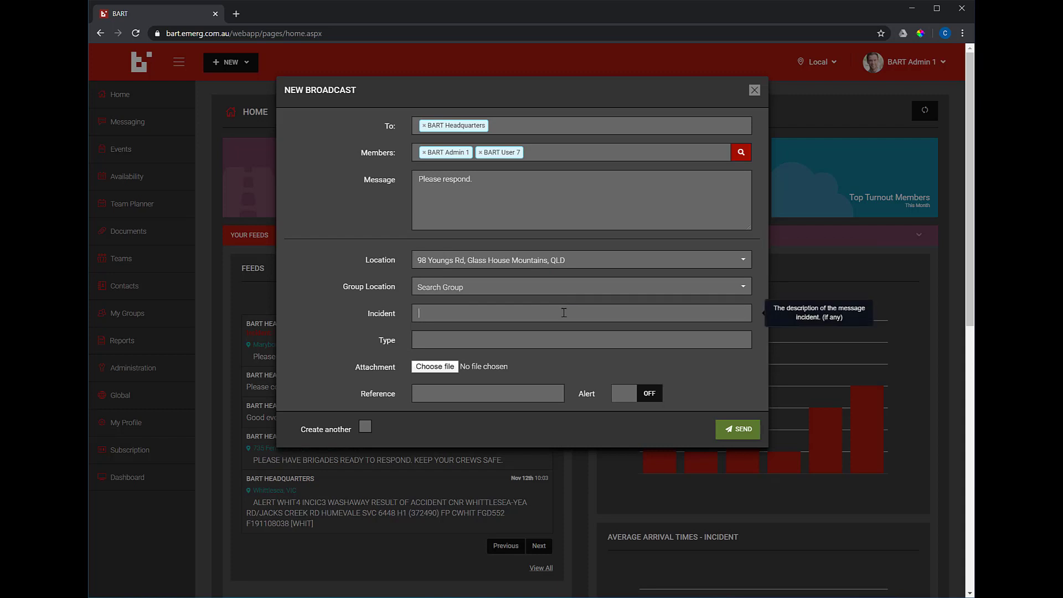
Step: Set incident 'Test' with the silent 000 caller type, a reference, and alert on
{"action": "left_click", "coordinate": [565, 312]}
{"action": "type", "text": "Test"}
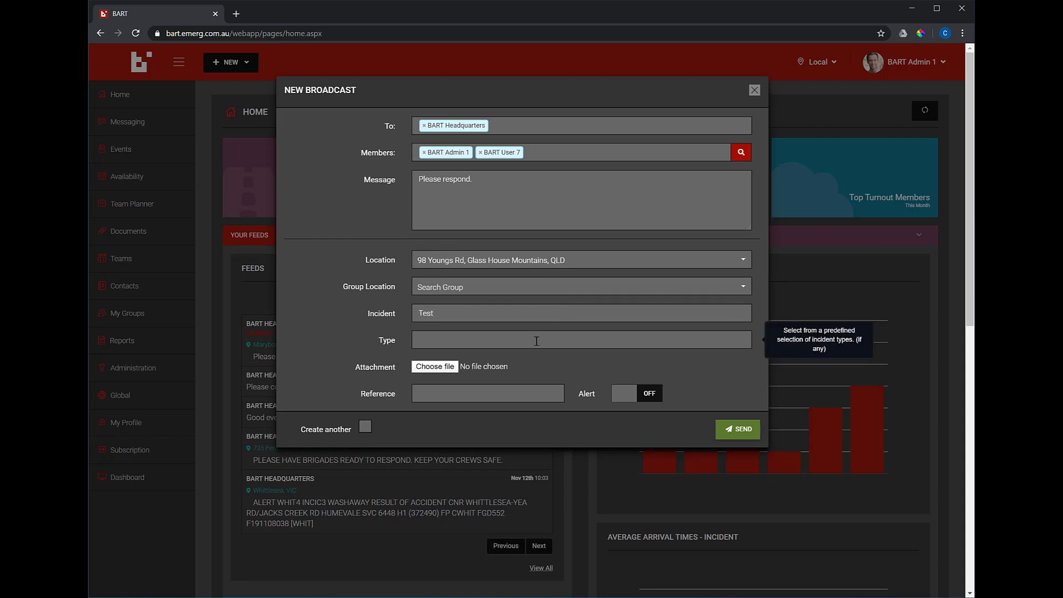
{"action": "left_click", "coordinate": [536, 340]}
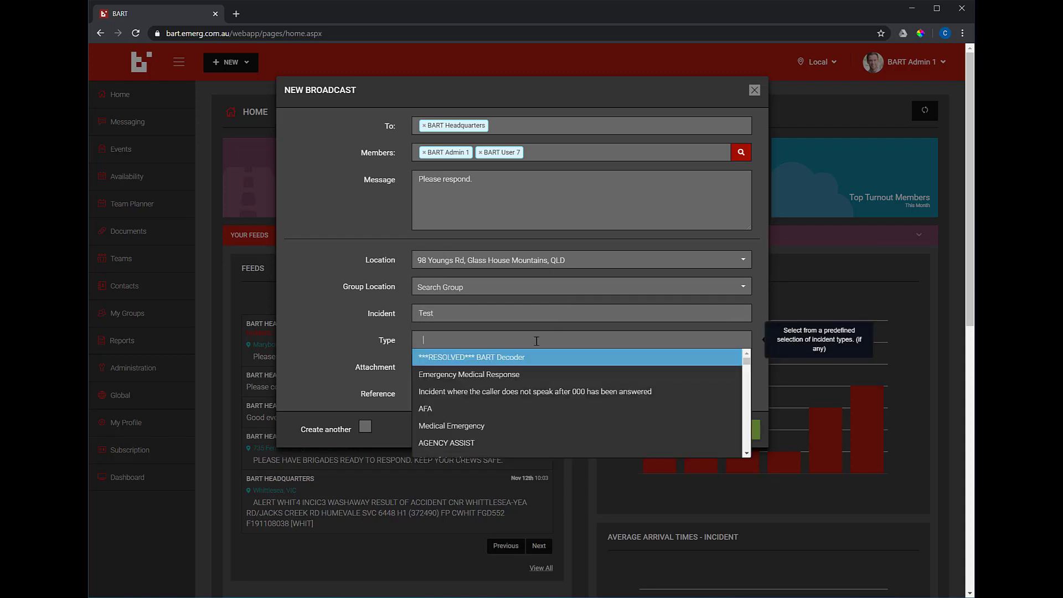
{"action": "left_click", "coordinate": [540, 391]}
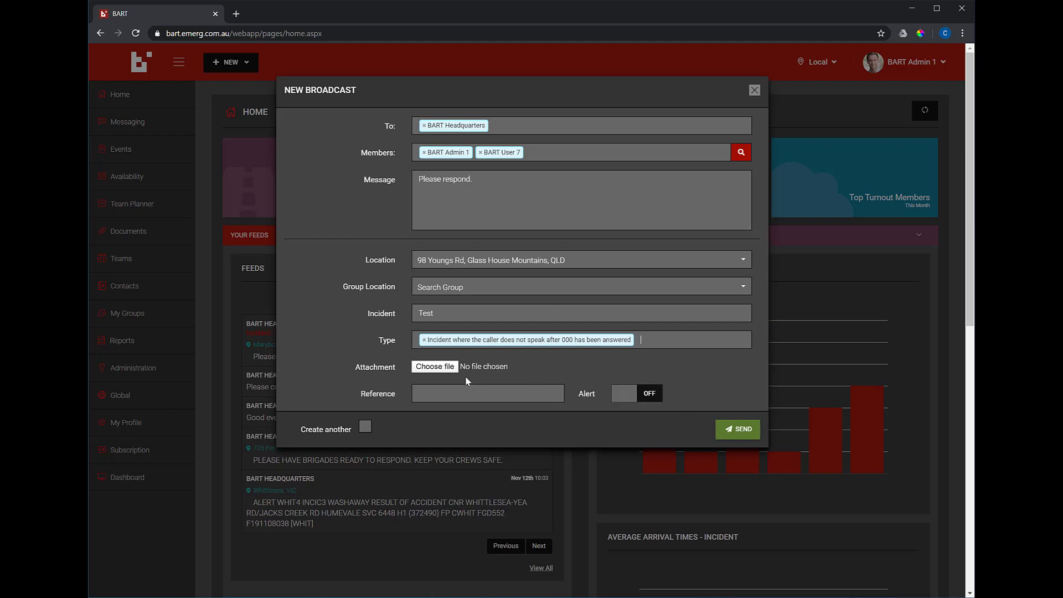
{"action": "left_click", "coordinate": [515, 390]}
{"action": "type", "text": "BART"}
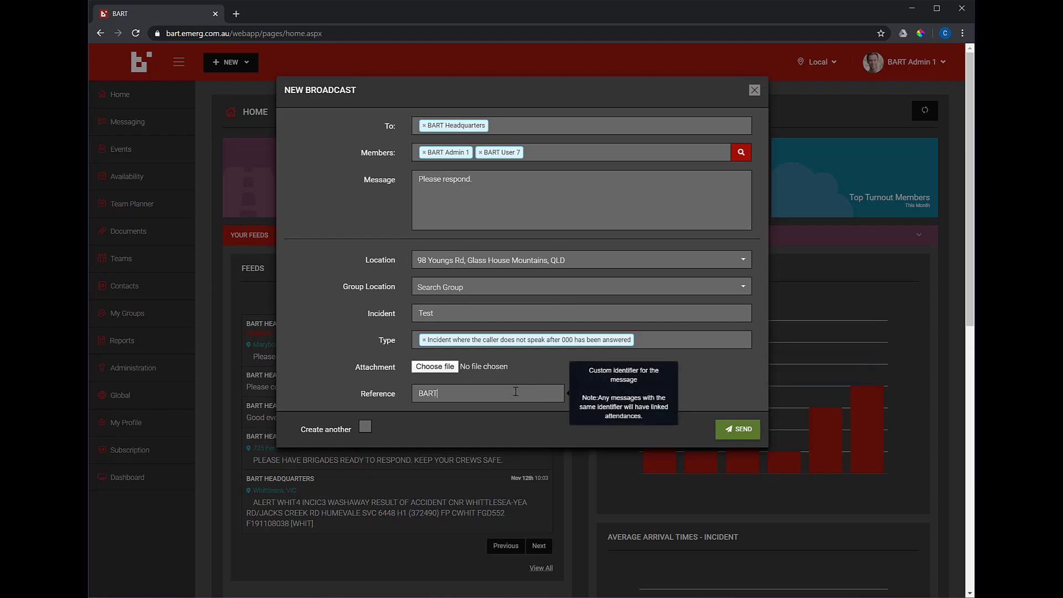
{"action": "type", "text": "123"}
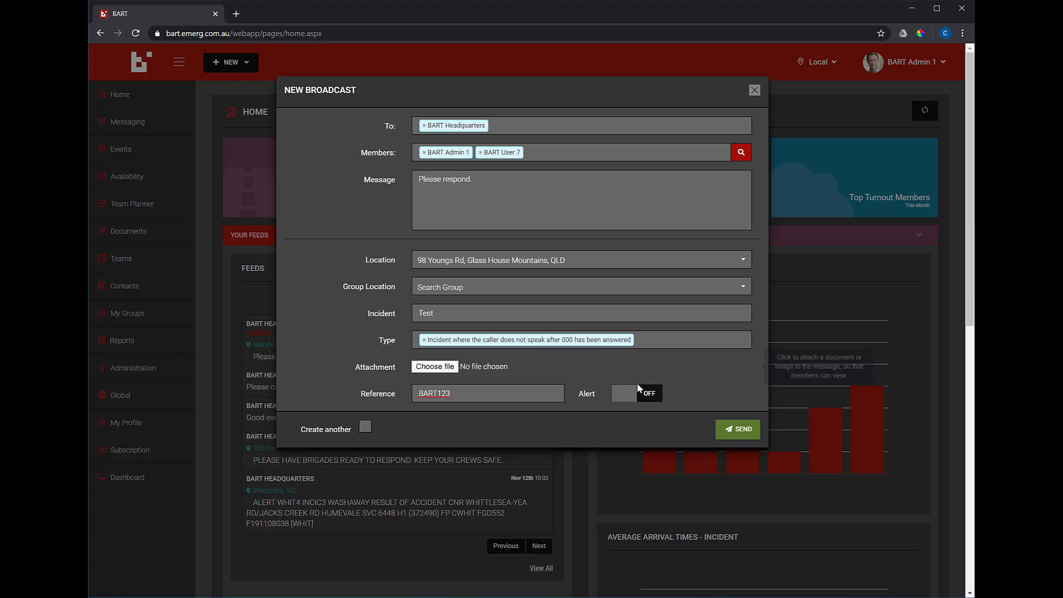
{"action": "left_click", "coordinate": [623, 396]}
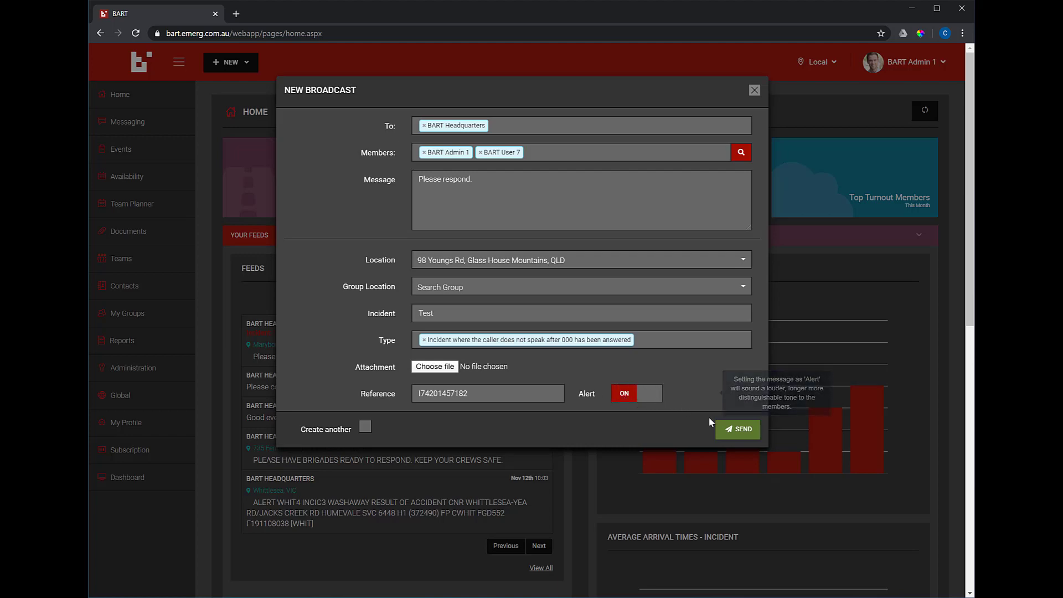
{"action": "left_click", "coordinate": [737, 431]}
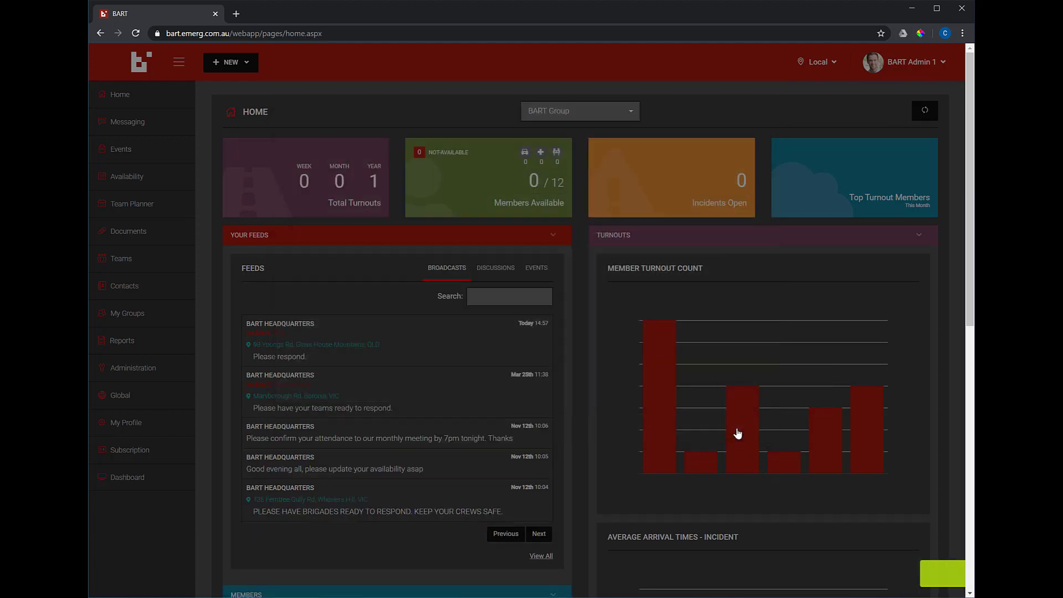